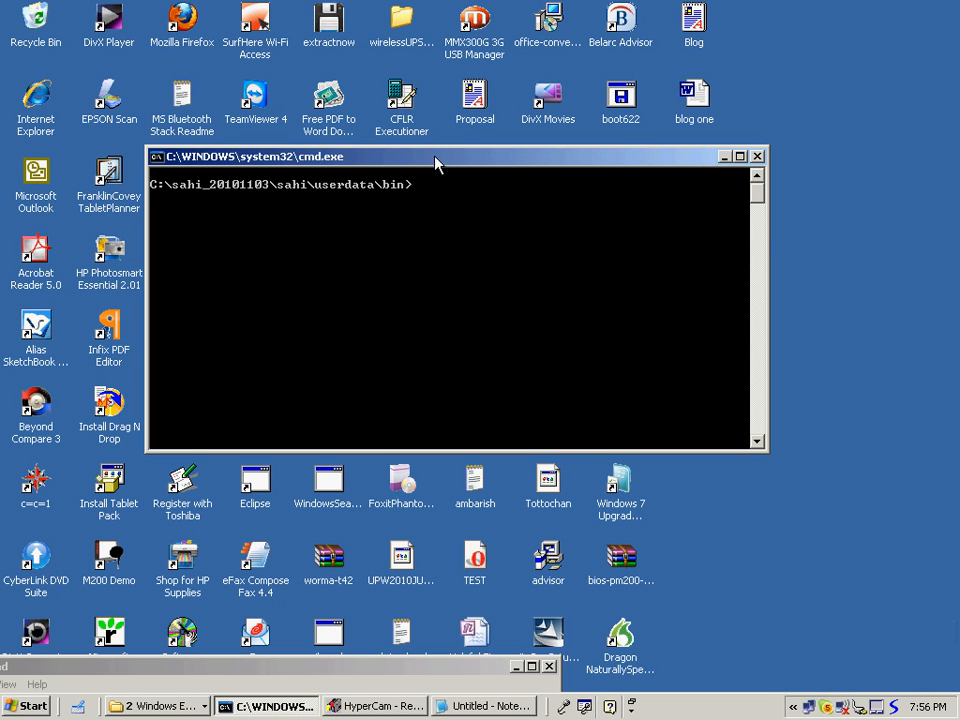
# Start the Sahi proxy server by running start_sahi.bat from the userdata\bin folder
pyautogui.write('start_sahi.ba')
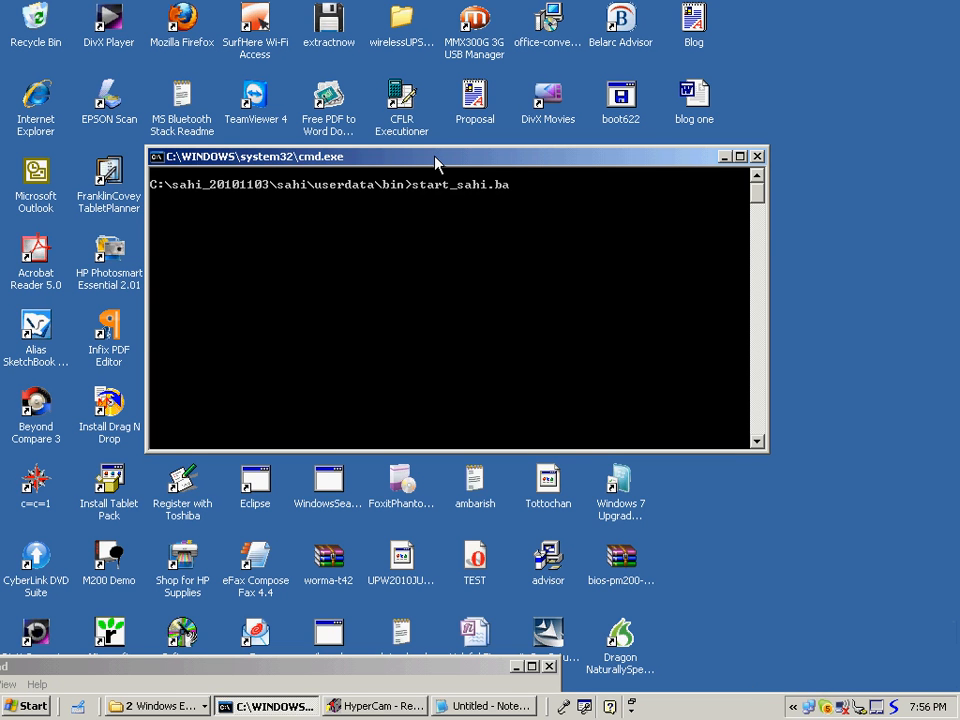
pyautogui.write('t')
pyautogui.press('Return')
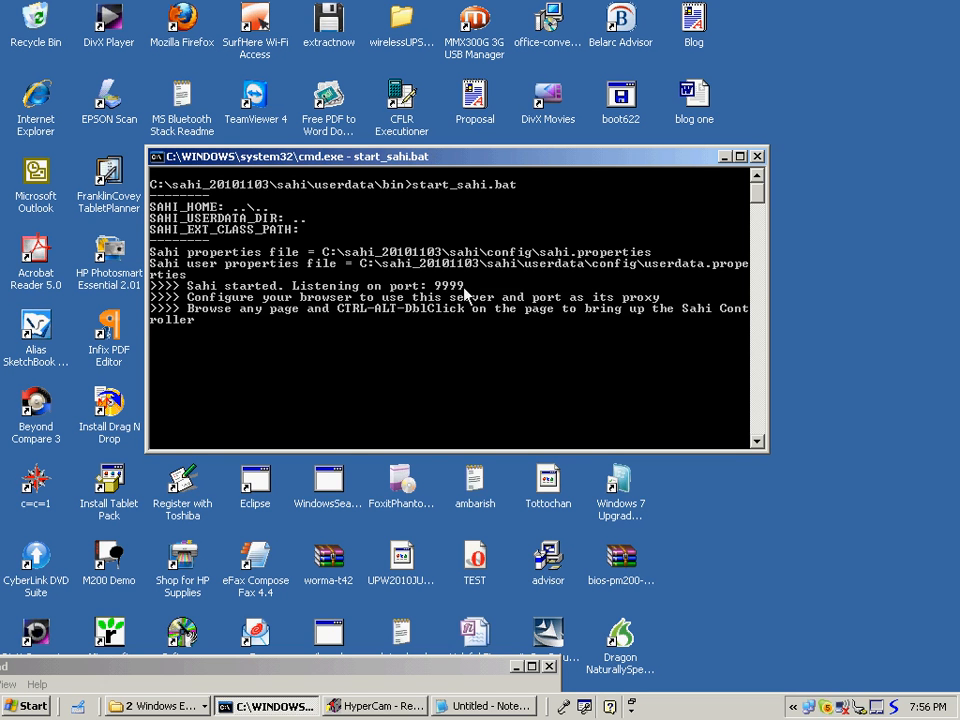
pyautogui.click(16, 707)
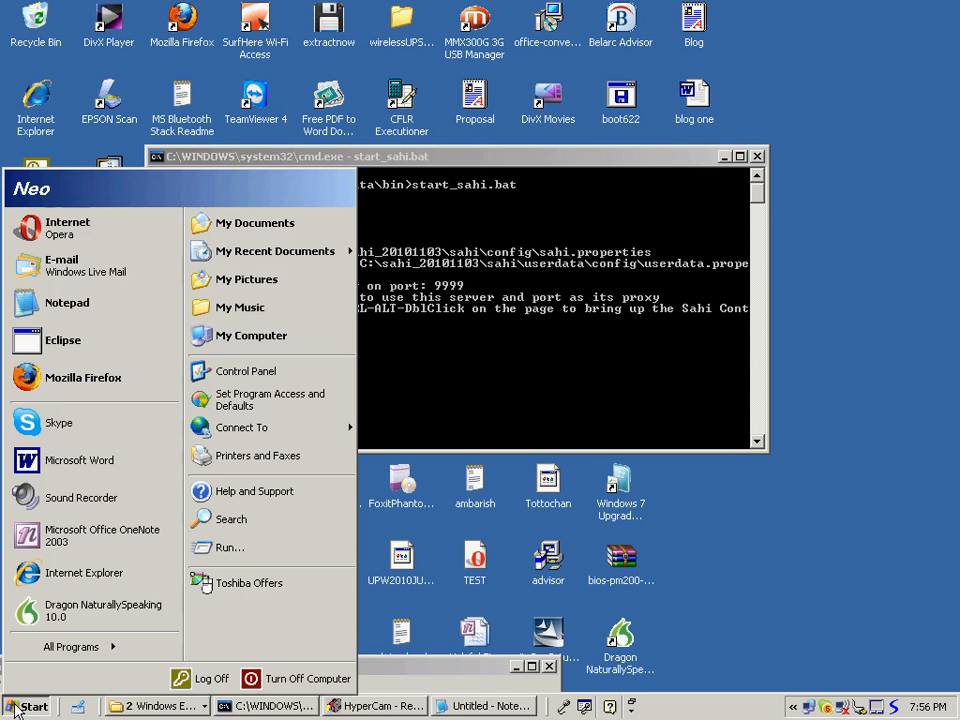
pyautogui.click(95, 380)
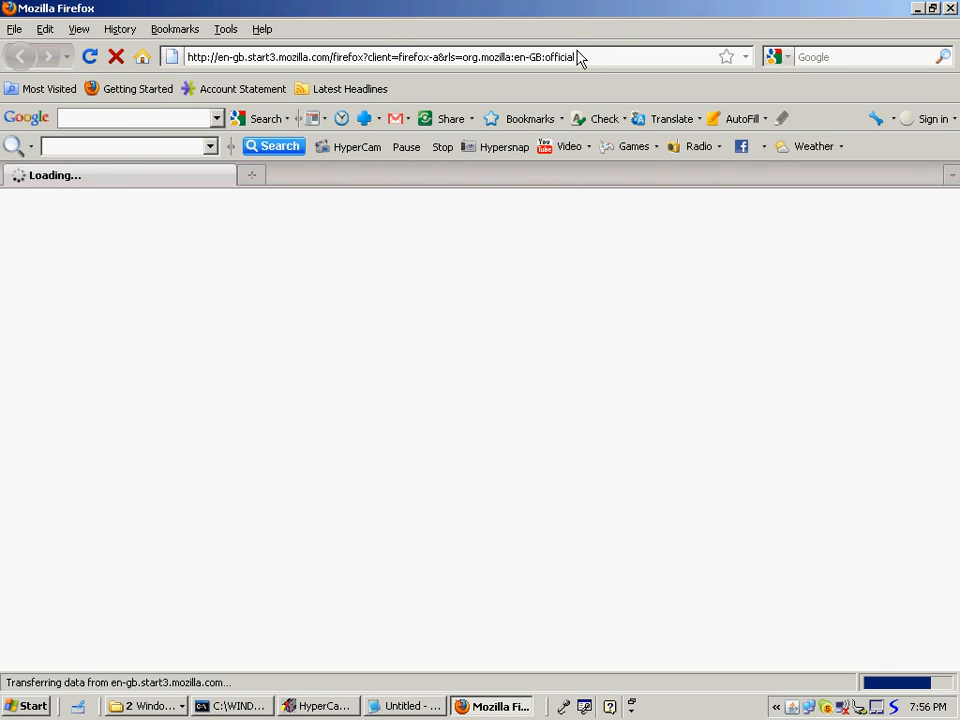
pyautogui.click(580, 57)
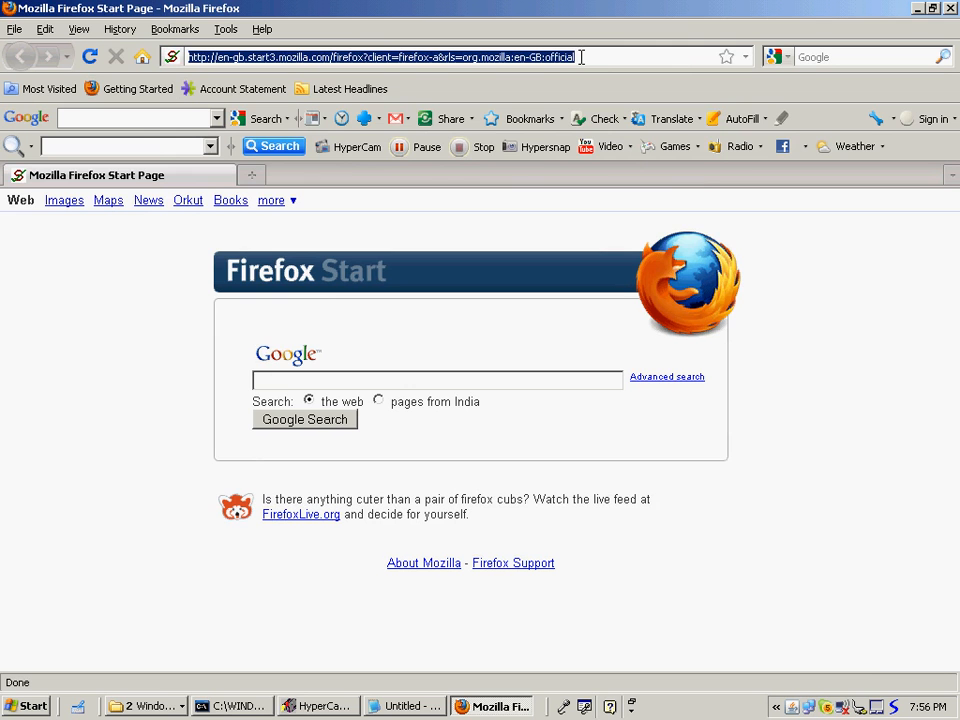
pyautogui.write('www.google.com')
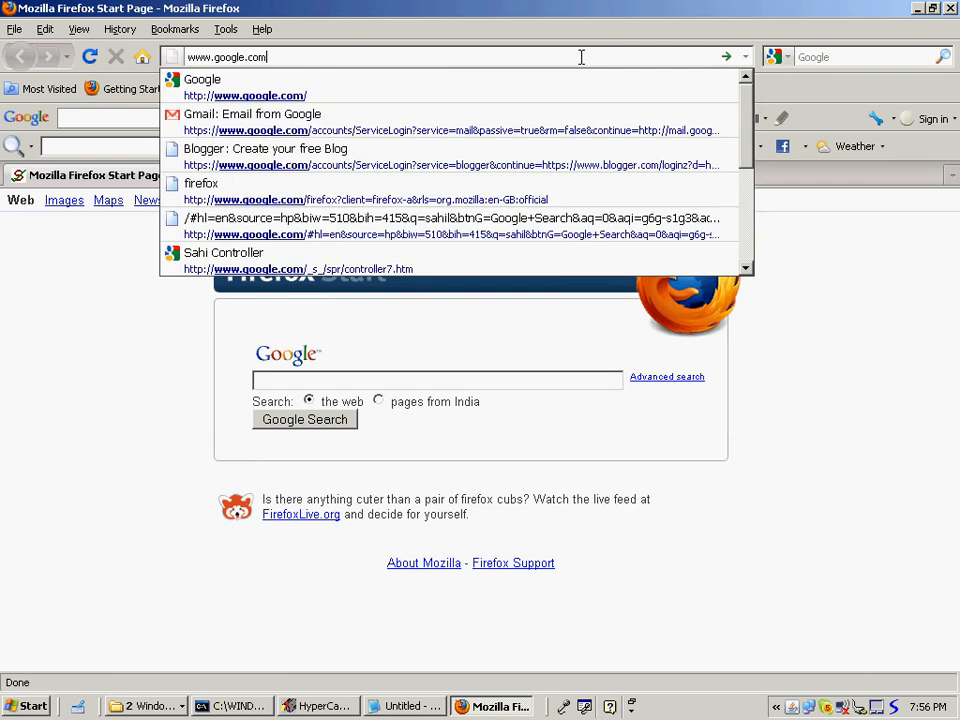
pyautogui.press('Return')
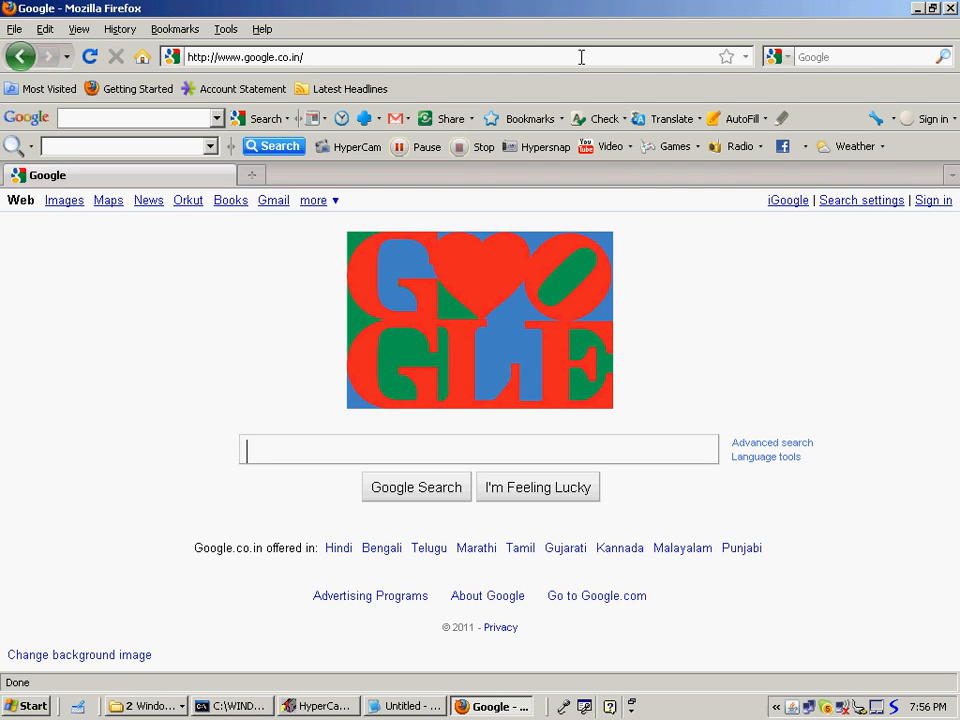
# Configure the browser's connection with a manual HTTP proxy of localhost on port 9999 and accept the options
pyautogui.click(225, 30)
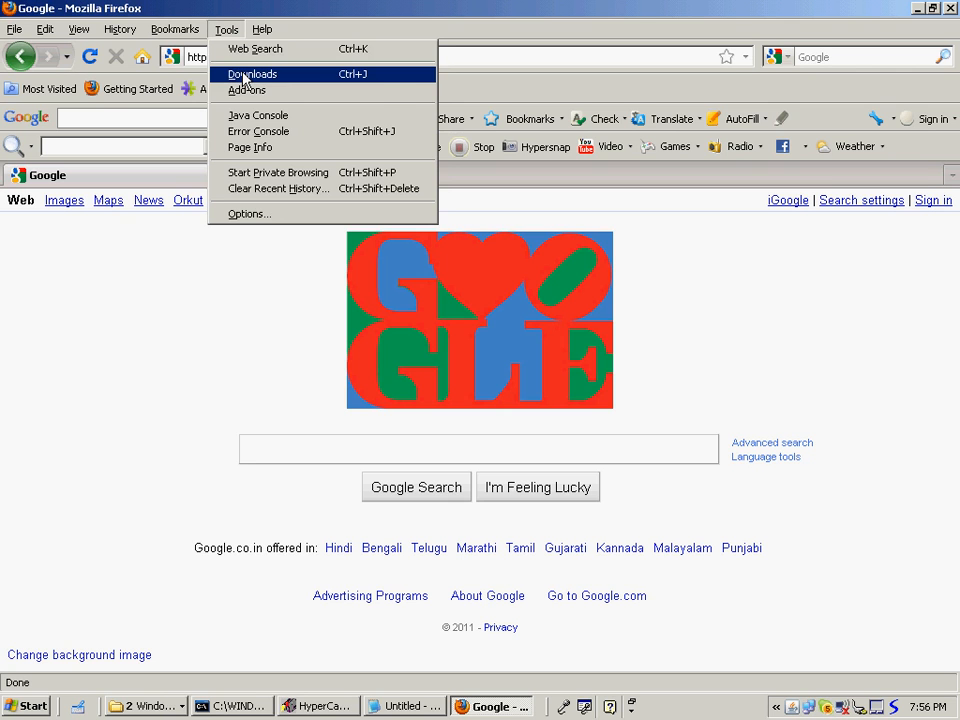
pyautogui.click(277, 214)
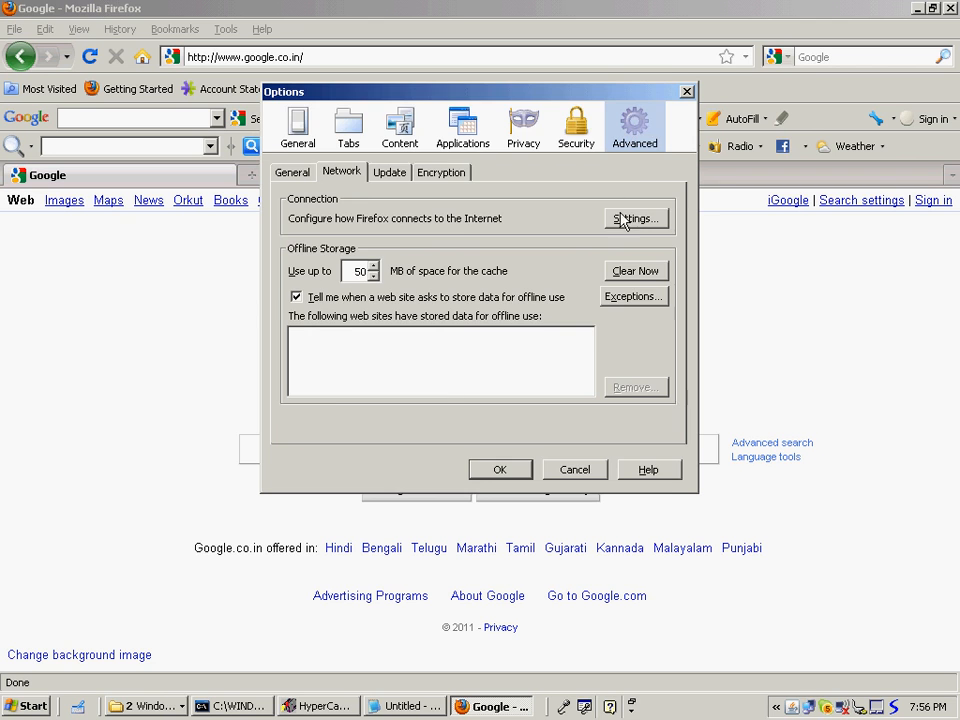
pyautogui.click(621, 221)
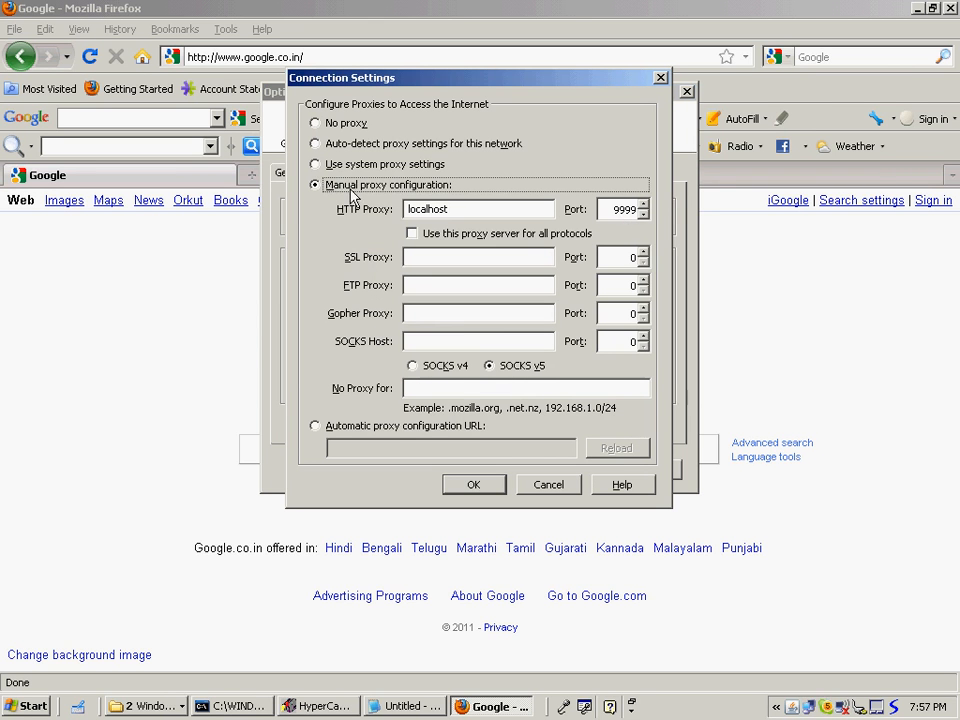
pyautogui.doubleClick(449, 208)
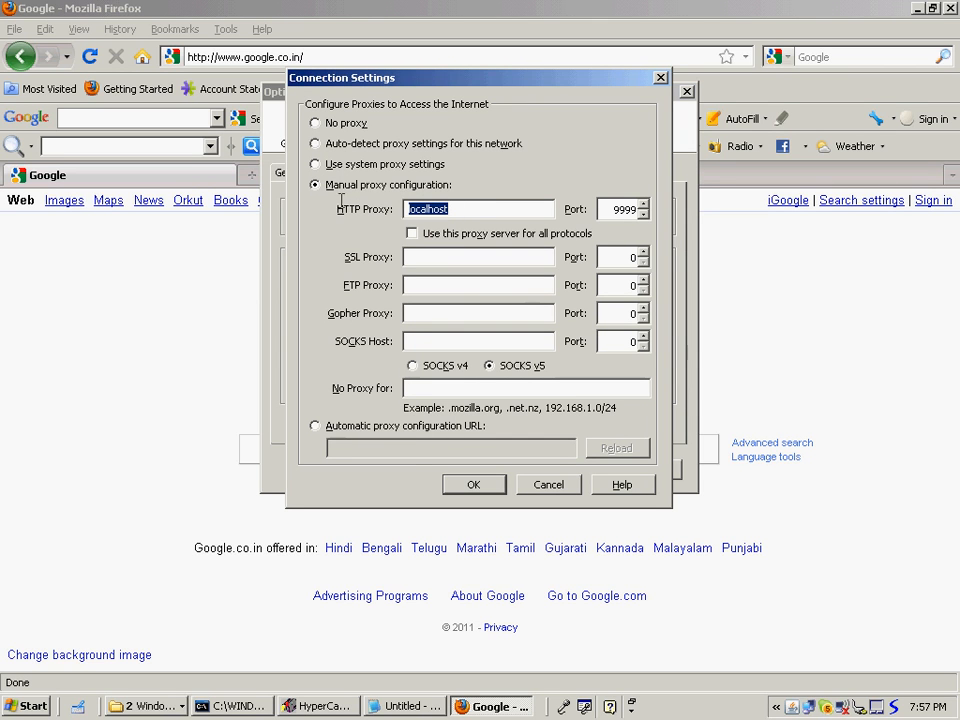
pyautogui.doubleClick(615, 209)
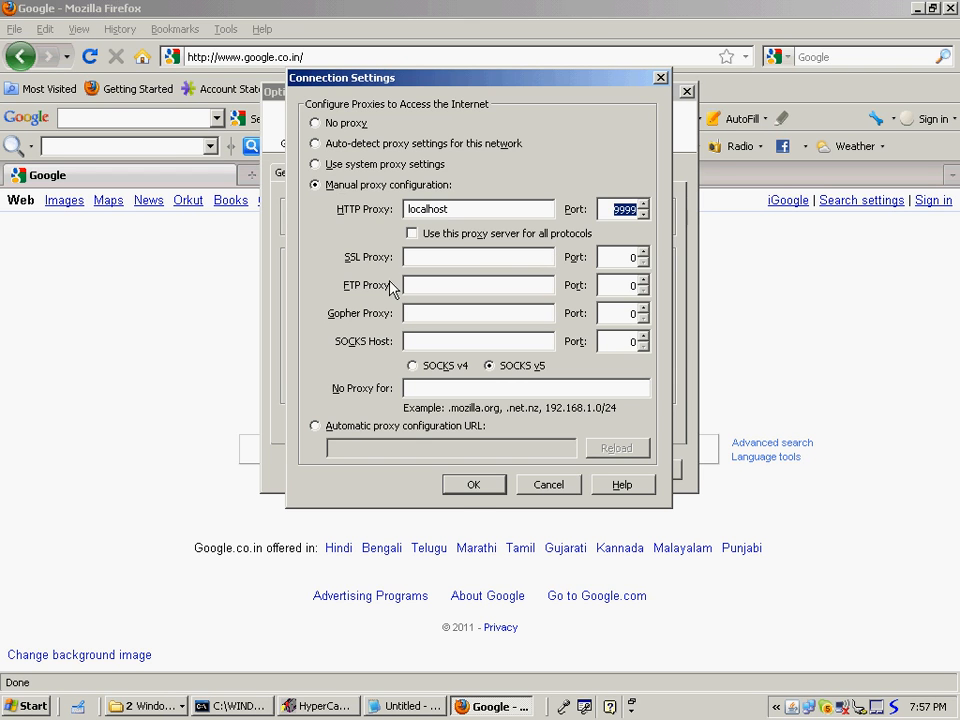
pyautogui.click(471, 487)
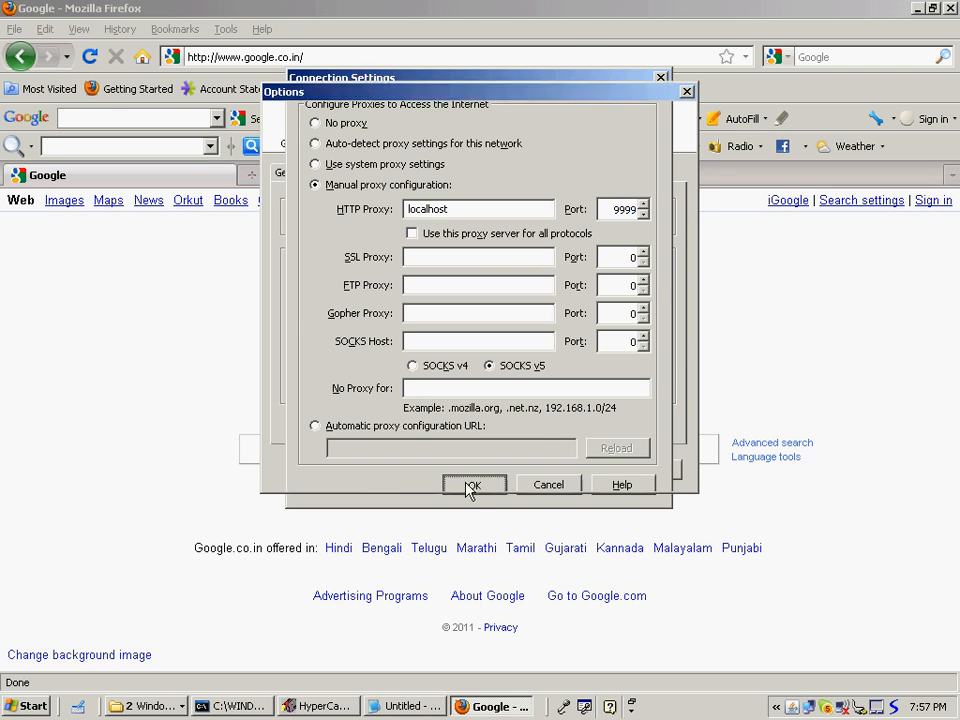
pyautogui.click(500, 470)
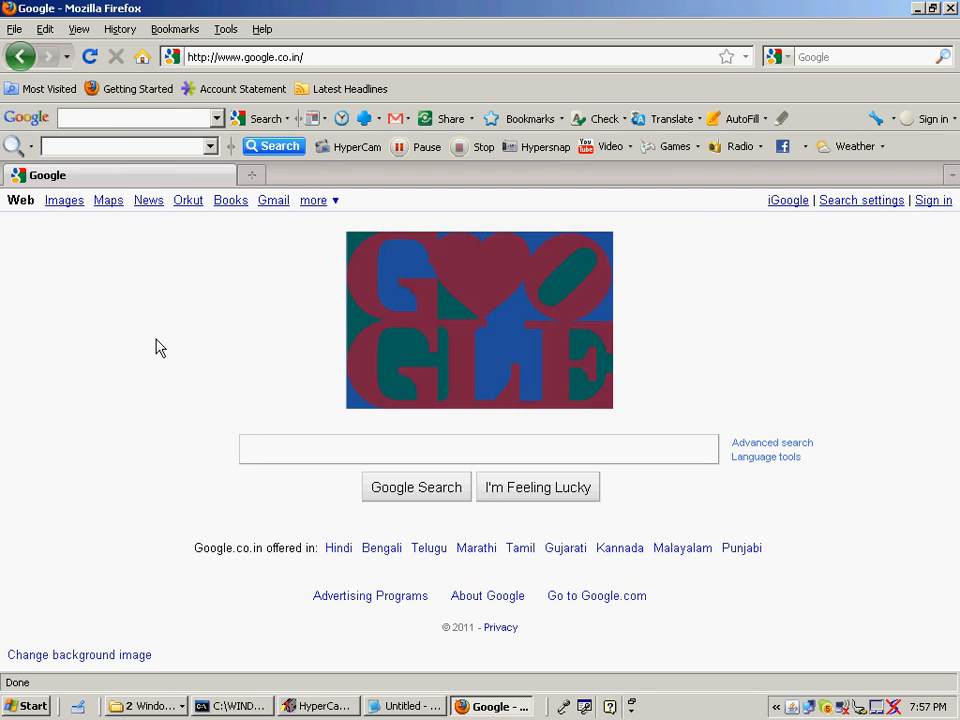
# Bring up the Sahi Controller on the Google page and start recording a script named demo_sahi_google
pyautogui.keyDown('alt'); pyautogui.doubleClick(157, 347); pyautogui.keyUp('alt')
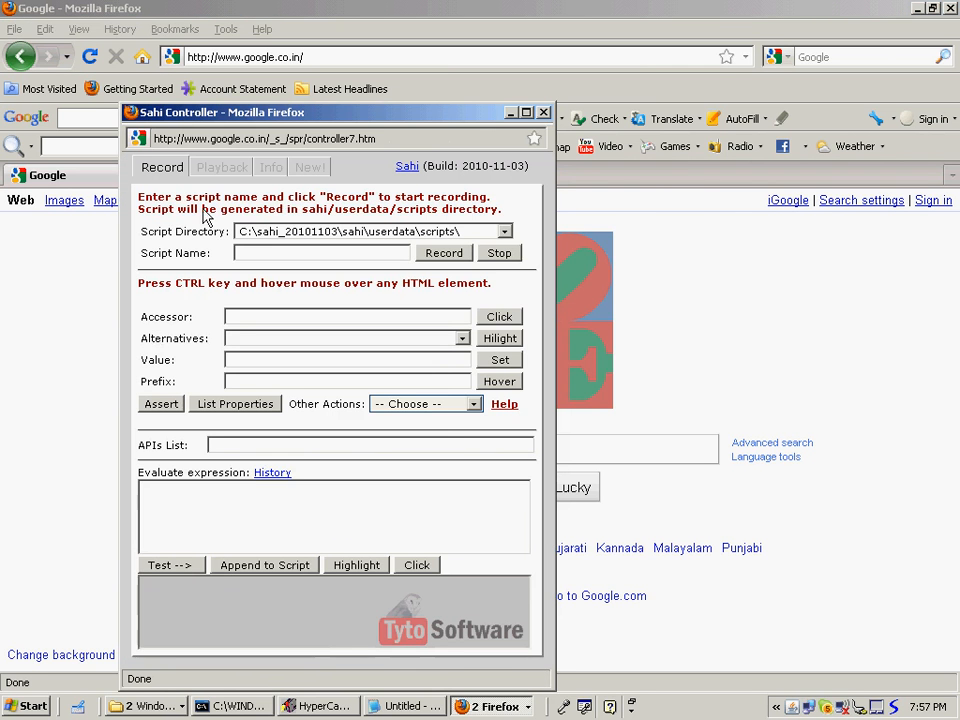
pyautogui.moveTo(268, 118); pyautogui.dragTo(582, 43)
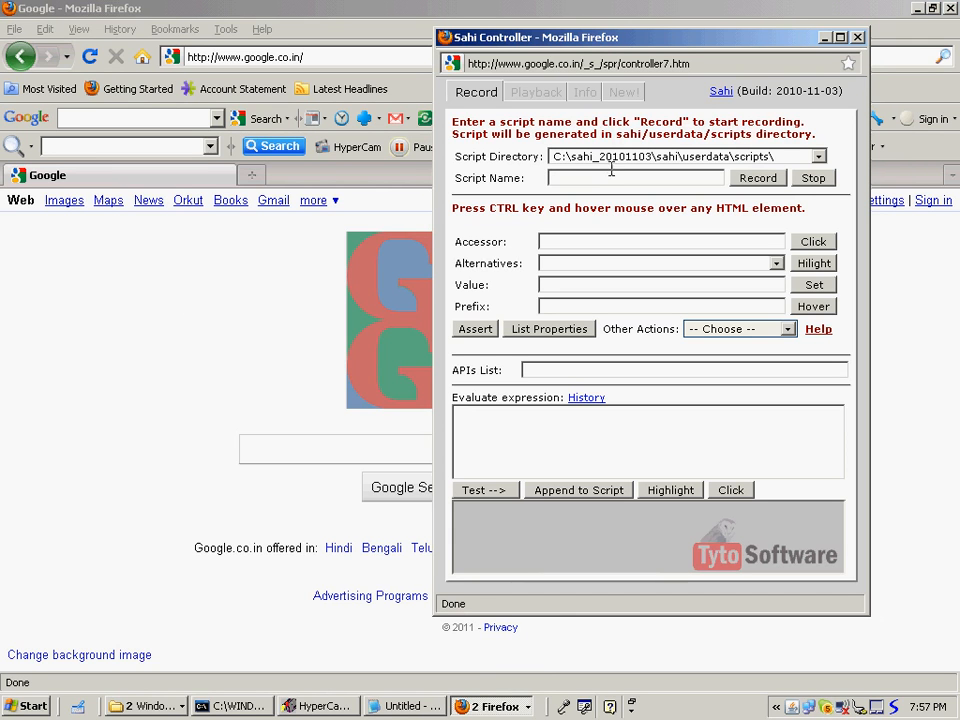
pyautogui.click(605, 176)
pyautogui.write('demo_sahi_google')
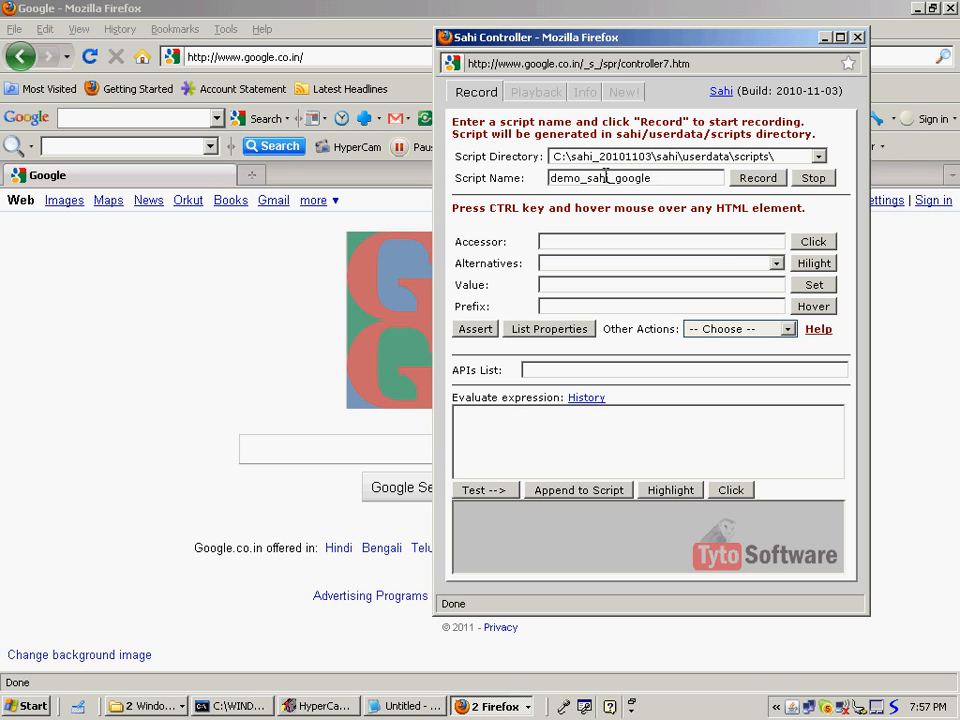
pyautogui.click(760, 180)
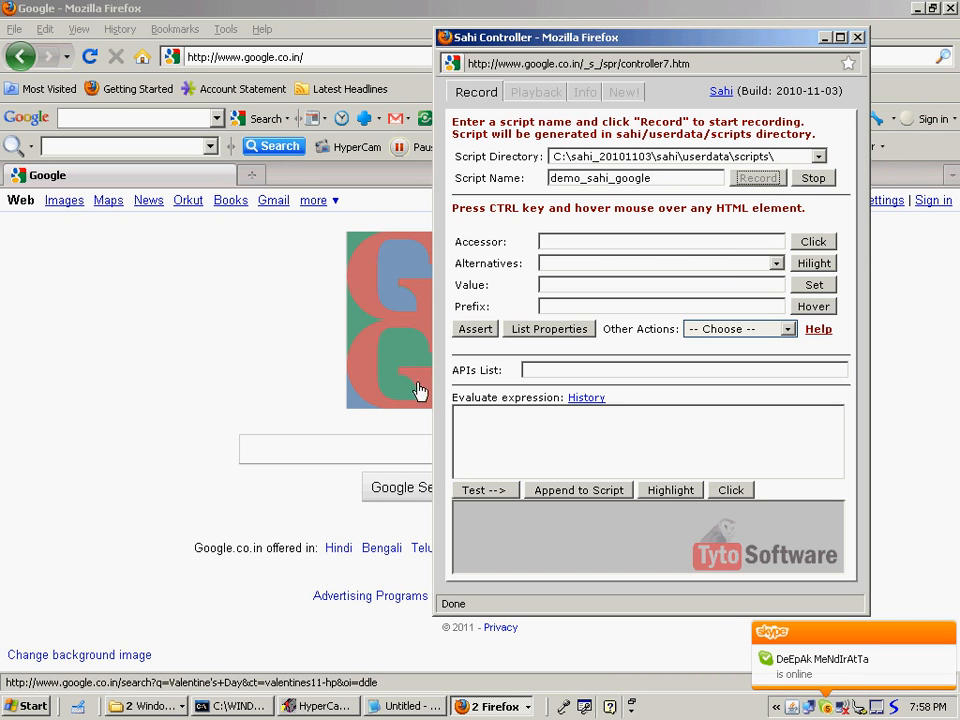
# Record opening the News link on the Google page, and stop the script recording in the Sahi Controller
pyautogui.click(145, 203)
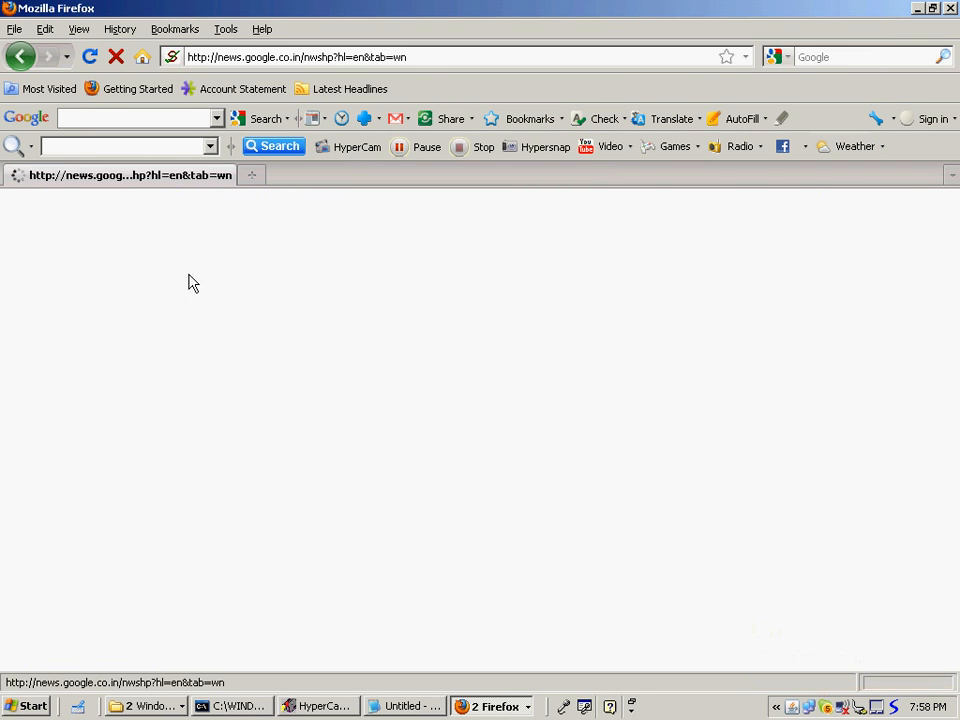
pyautogui.hotkey('alt', 'Tab')
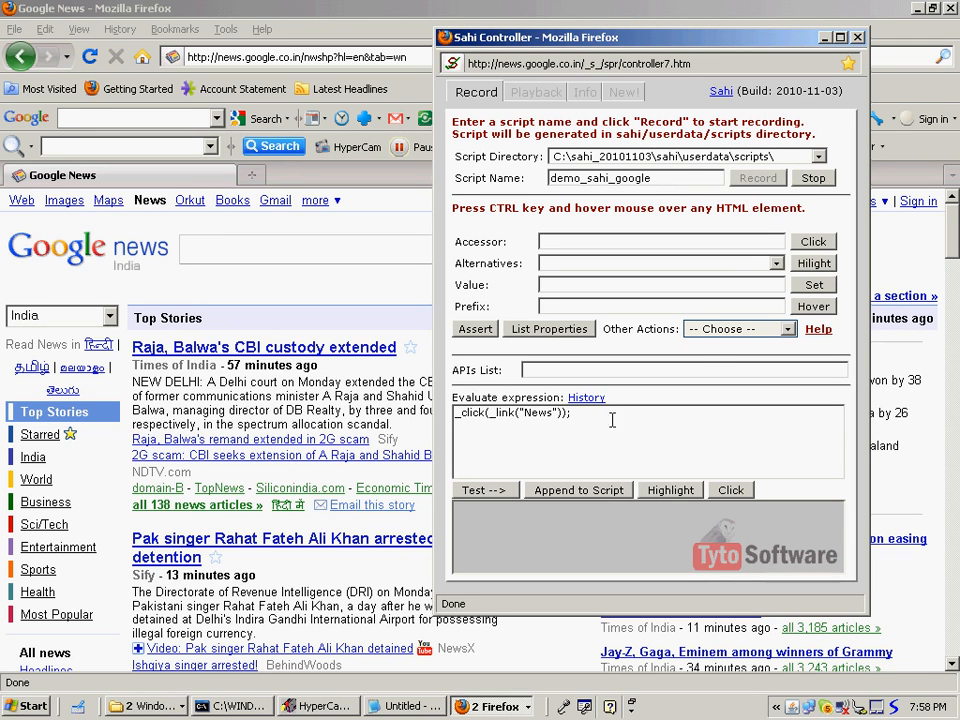
pyautogui.click(813, 180)
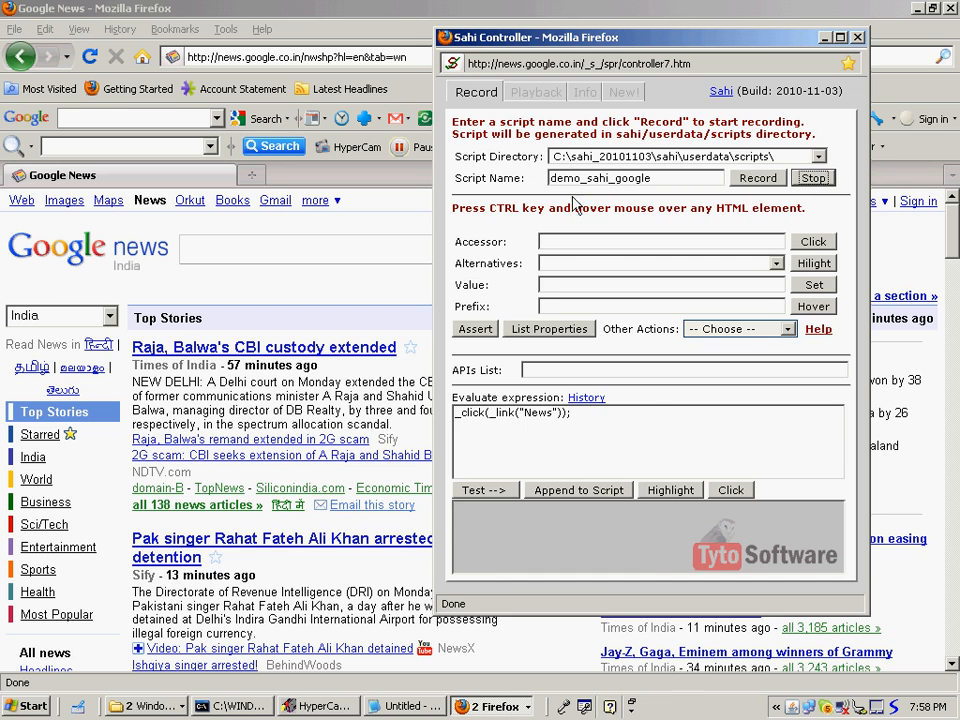
pyautogui.click(535, 92)
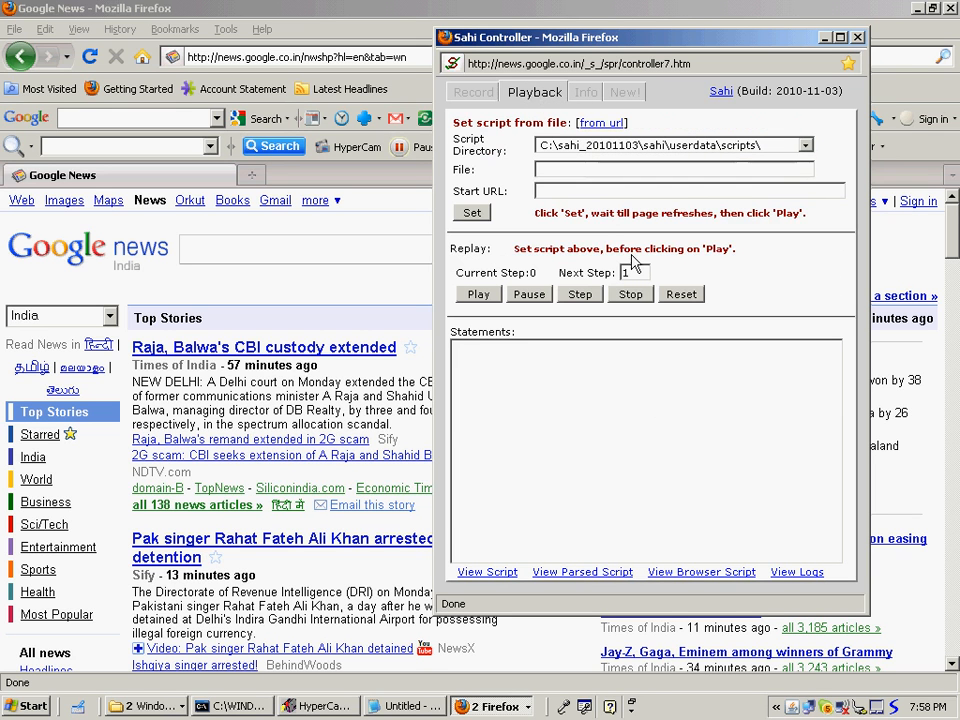
pyautogui.click(575, 169)
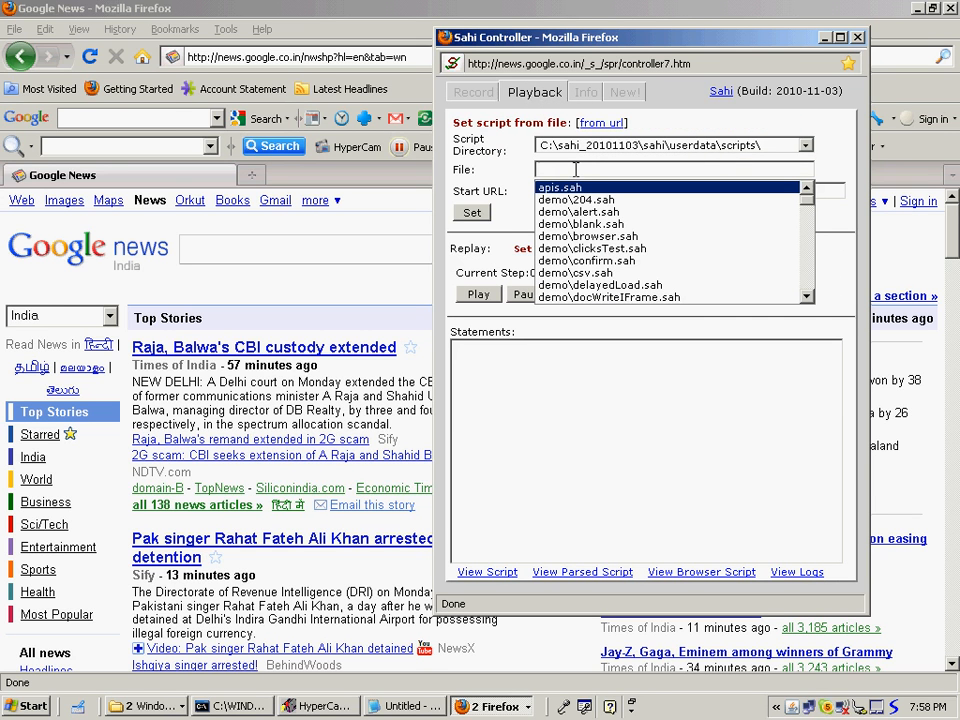
pyautogui.write('demo_')
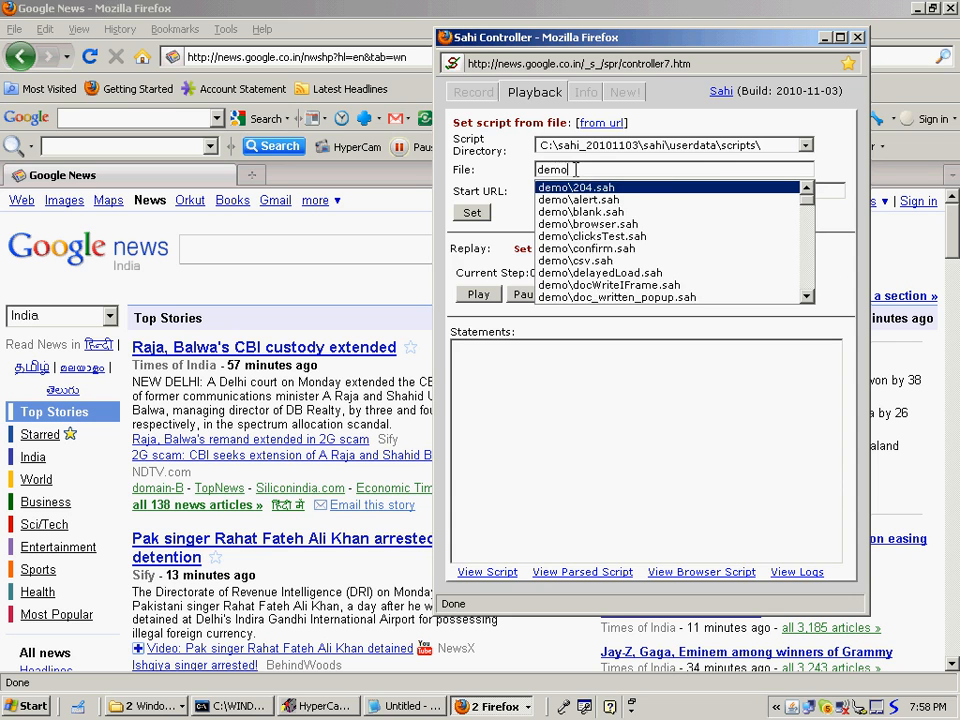
pyautogui.write('s')
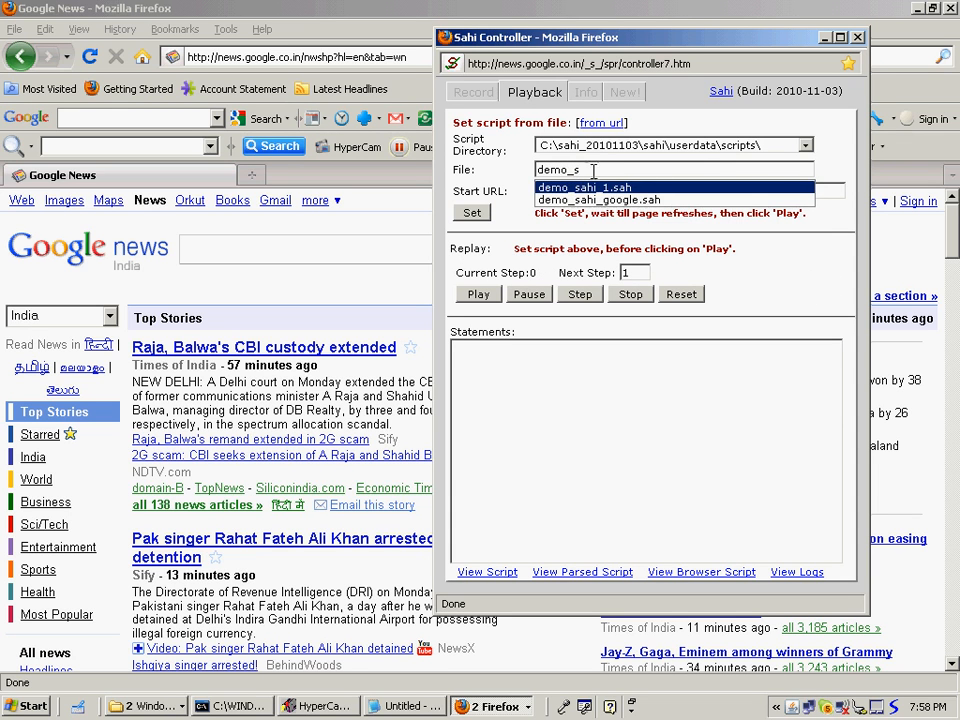
pyautogui.click(605, 200)
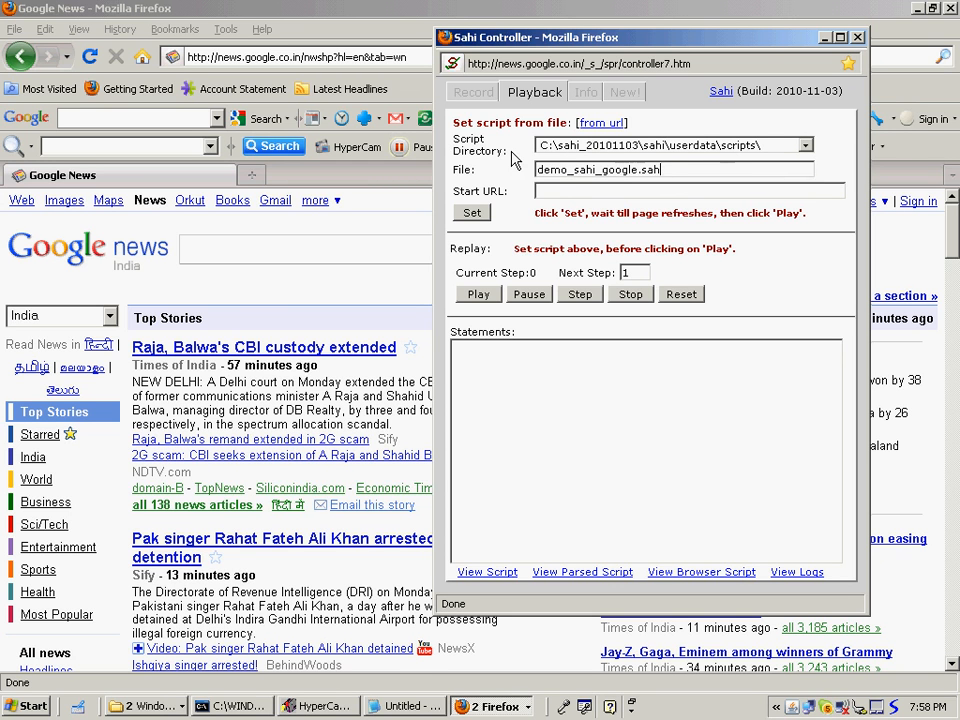
pyautogui.click(551, 189)
pyautogui.write('www.google.com')
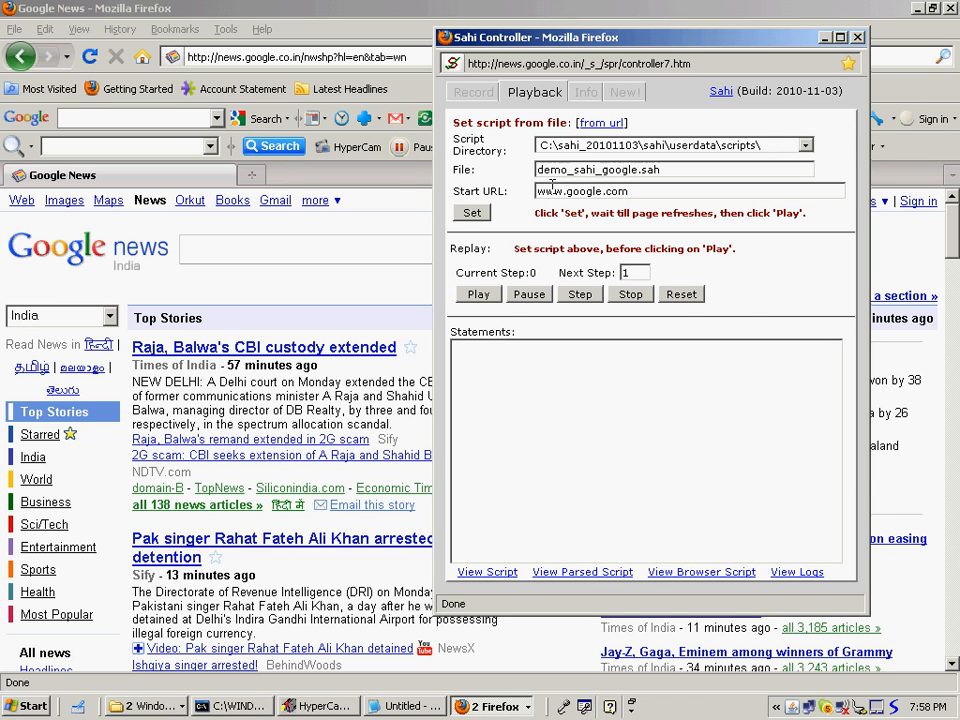
# Set the chosen script for playback, play it from the start page, and stop the playback
pyautogui.click(472, 214)
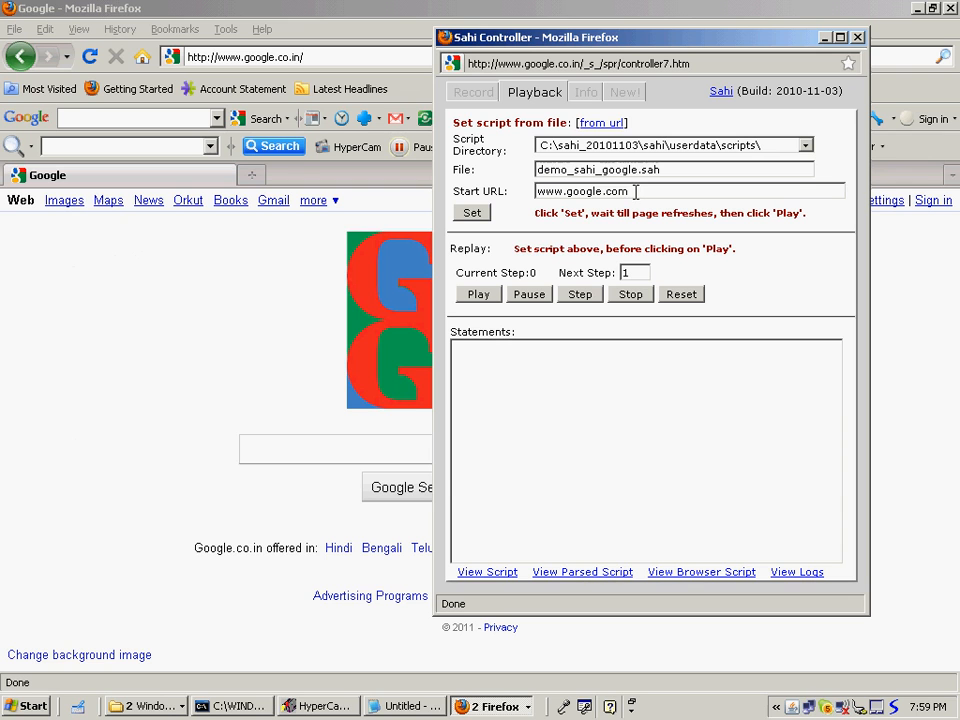
pyautogui.click(478, 295)
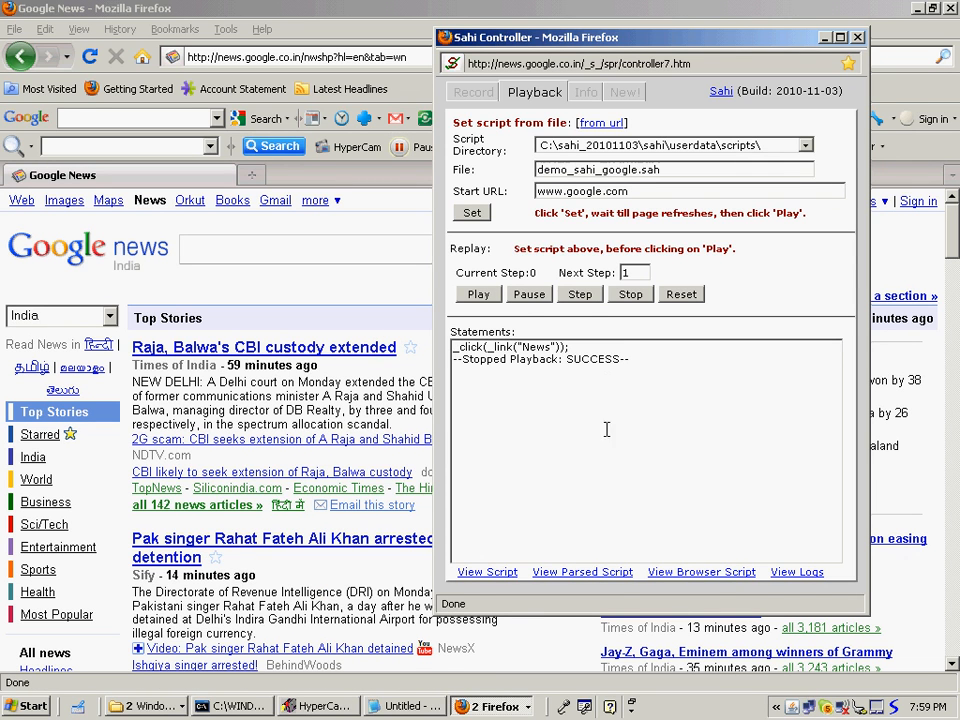
pyautogui.click(631, 296)
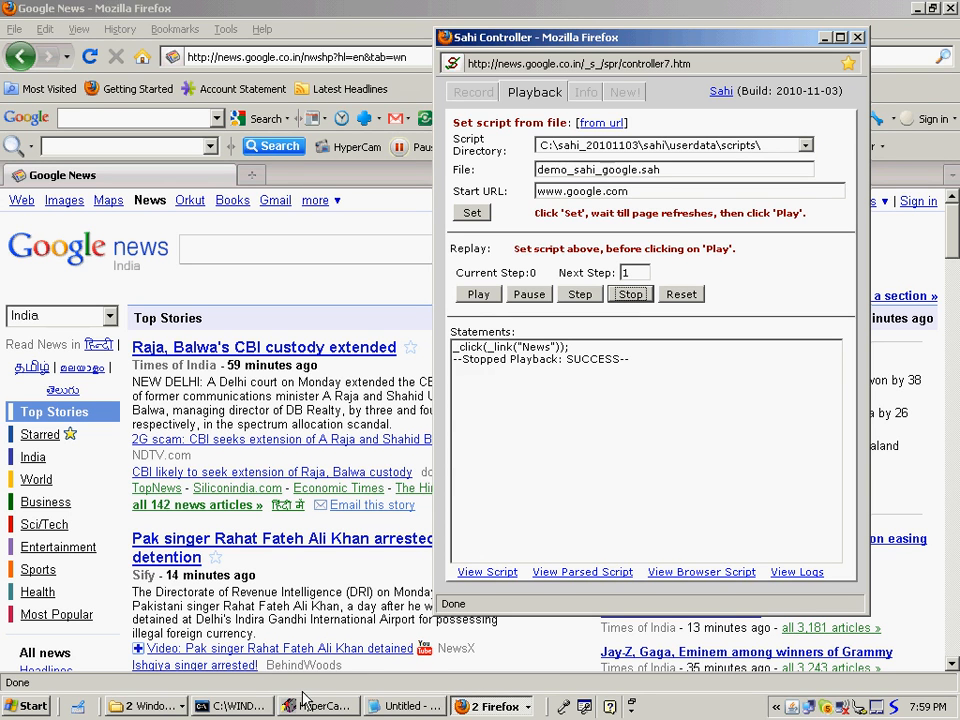
pyautogui.hotkey('alt', 'Tab')
pyautogui.hotkey('alt', 'Tab')
pyautogui.hotkey('alt', 'Tab')
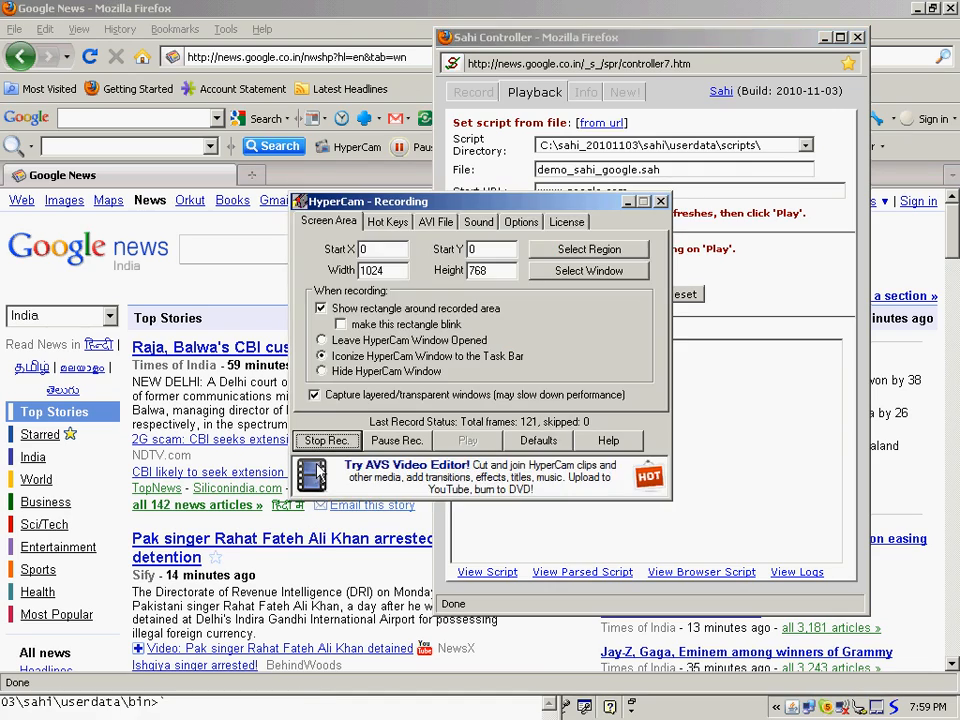